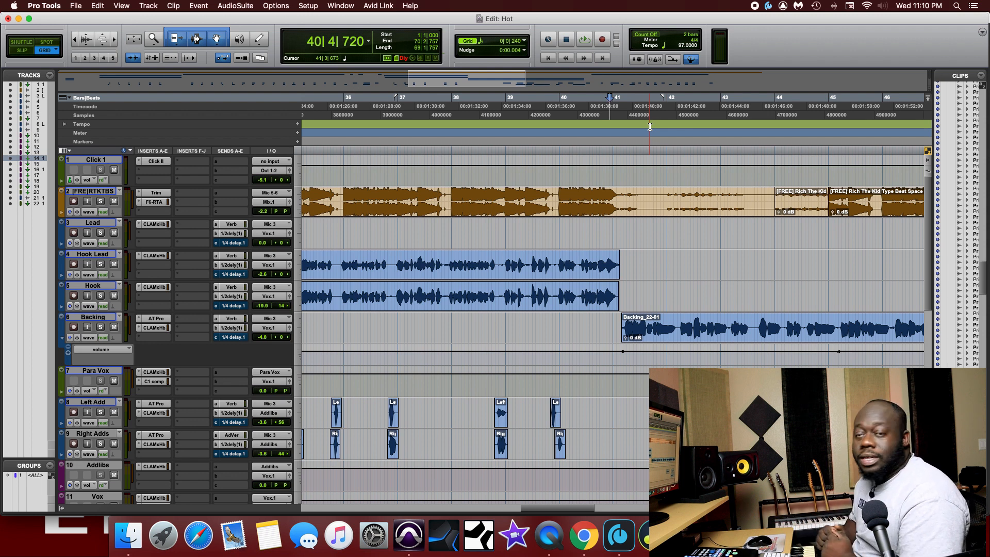
Step: Play the song from around bar 41 through the Backing vocal section, stopping after the Lead clip enters near bar 53
key(space)
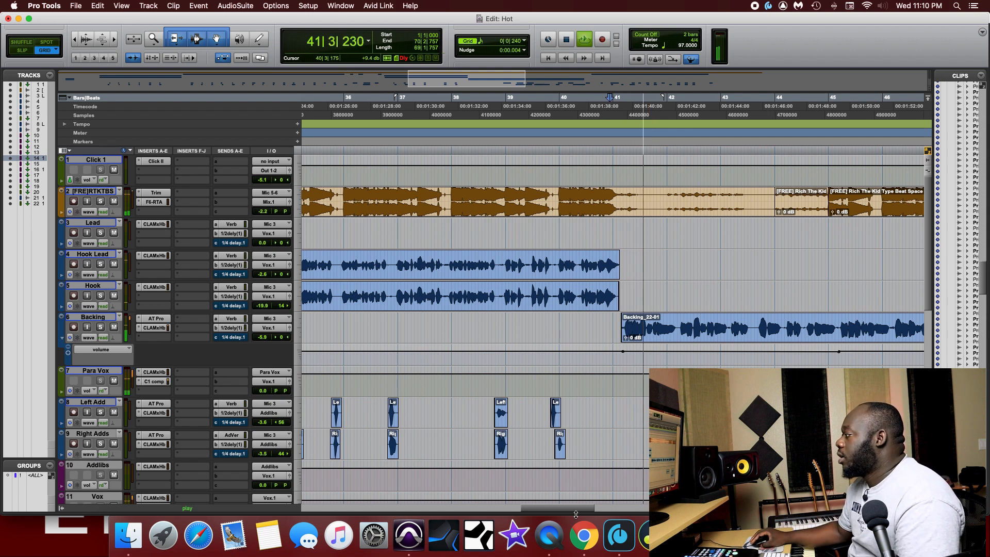
drag(576, 514, 628, 514)
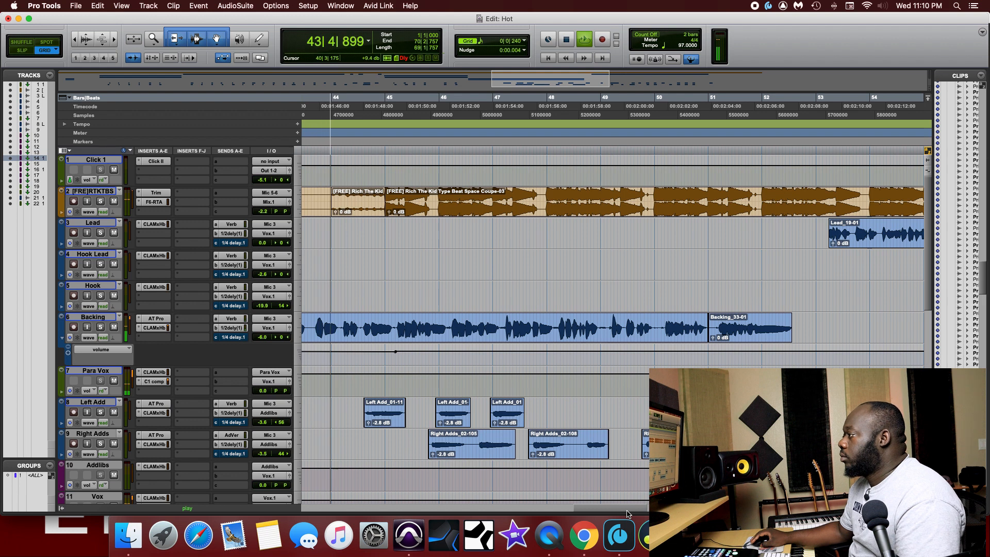
drag(628, 514, 623, 516)
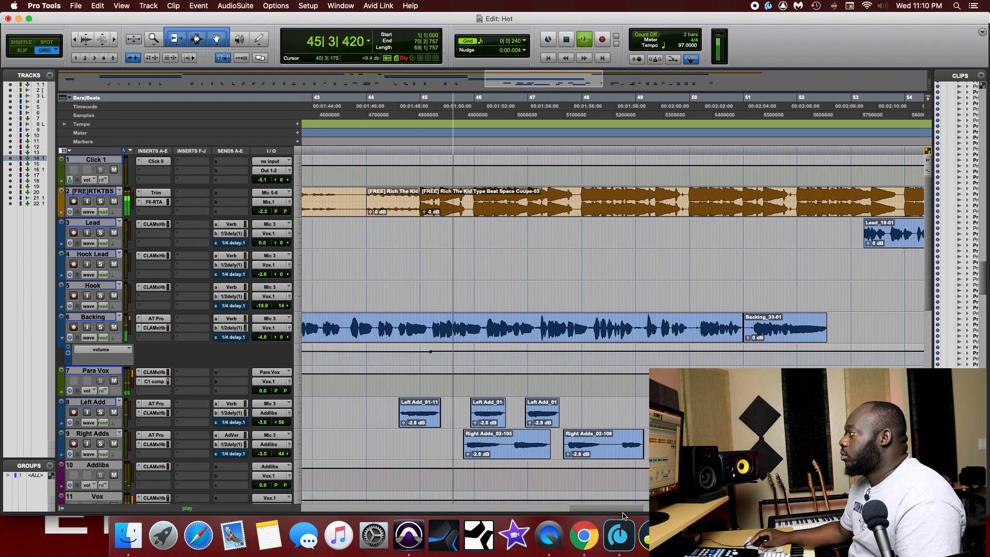
drag(623, 516, 620, 516)
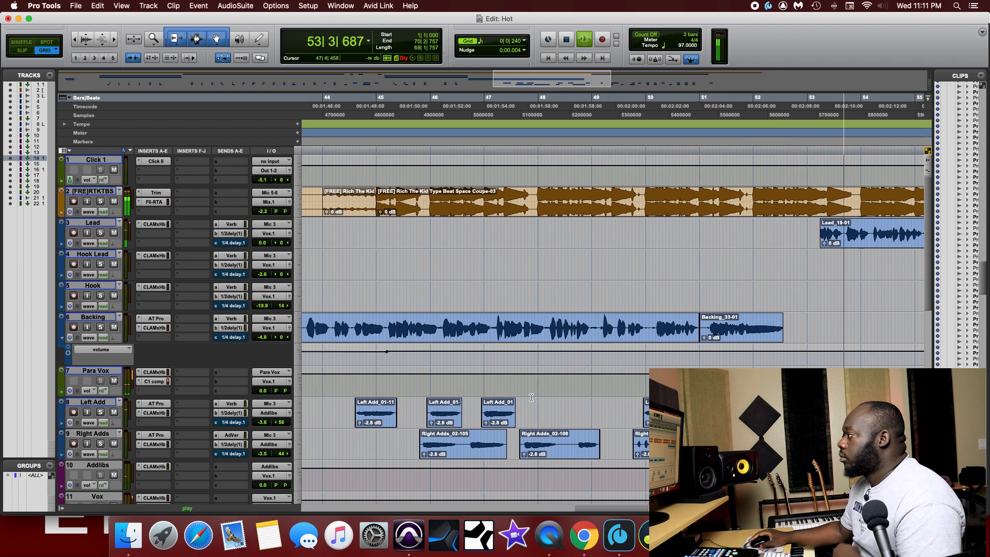
key(space)
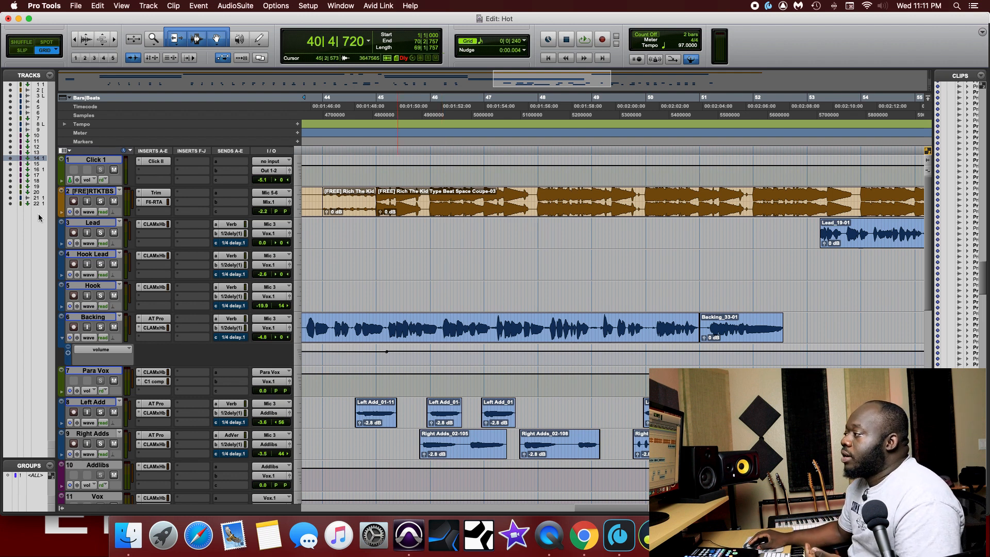
Step: Open the CLA MixHub on the Backing track and switch it from channel view to bucket view
click(155, 328)
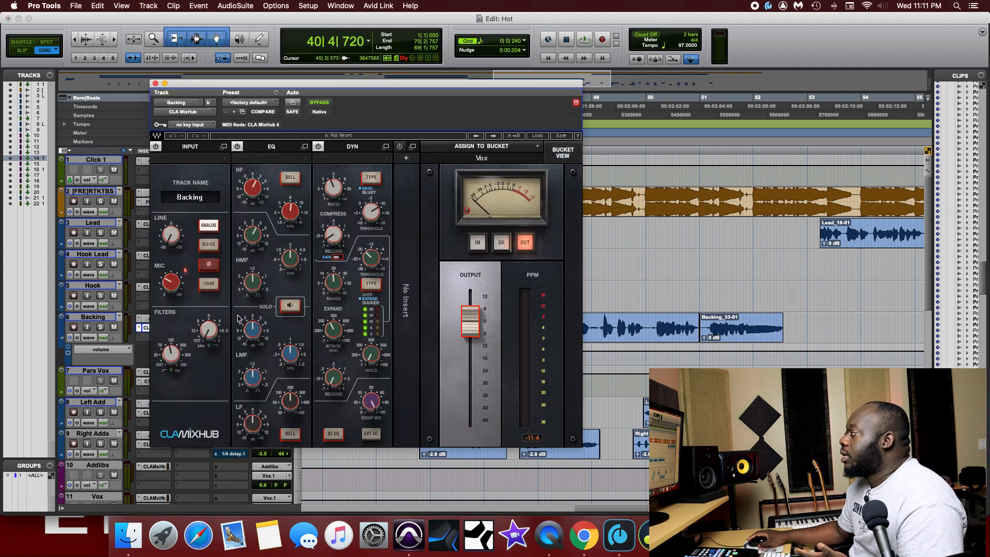
drag(446, 94, 541, 114)
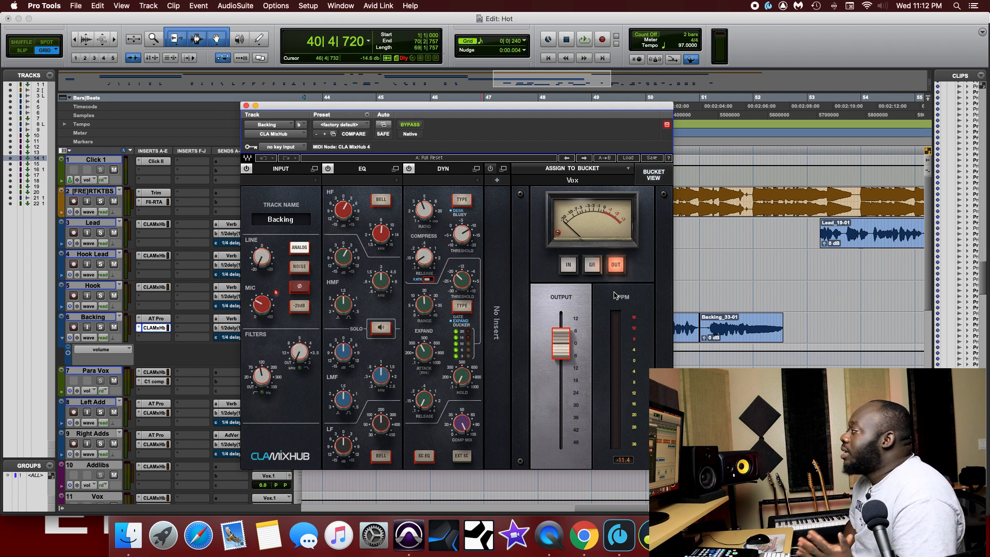
click(654, 176)
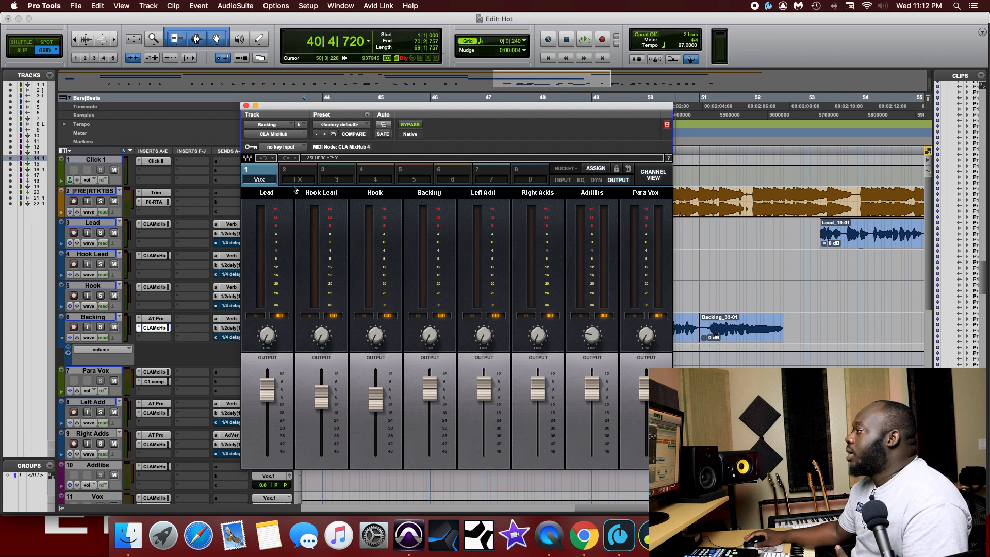
Step: Look through MixHub buckets 2 to 6, starting with the FX bucket
click(305, 176)
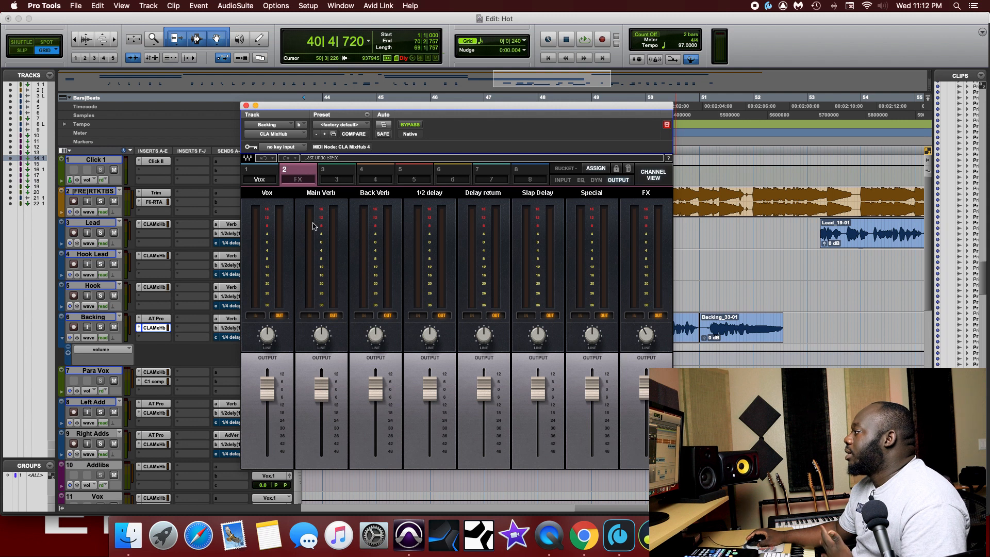
click(340, 175)
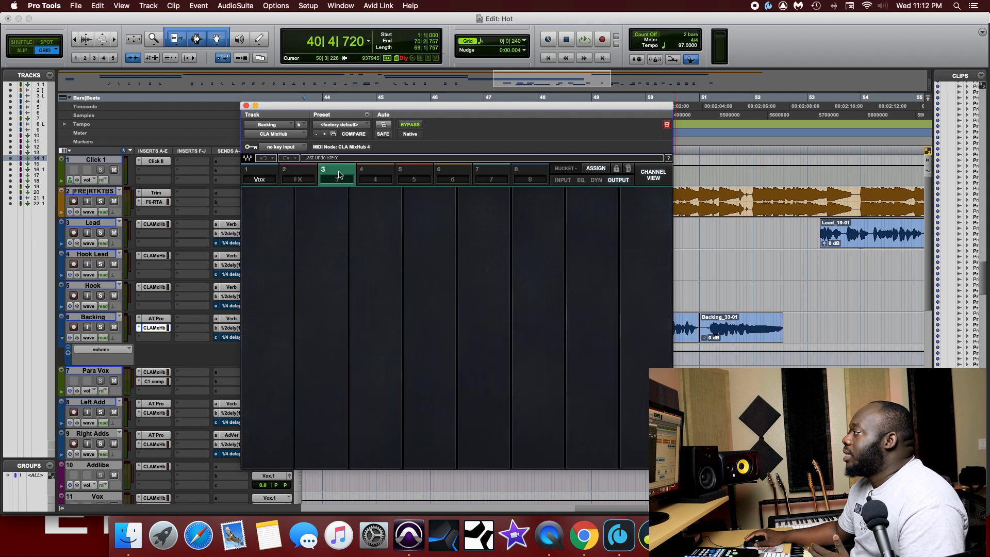
click(382, 173)
click(410, 175)
click(456, 177)
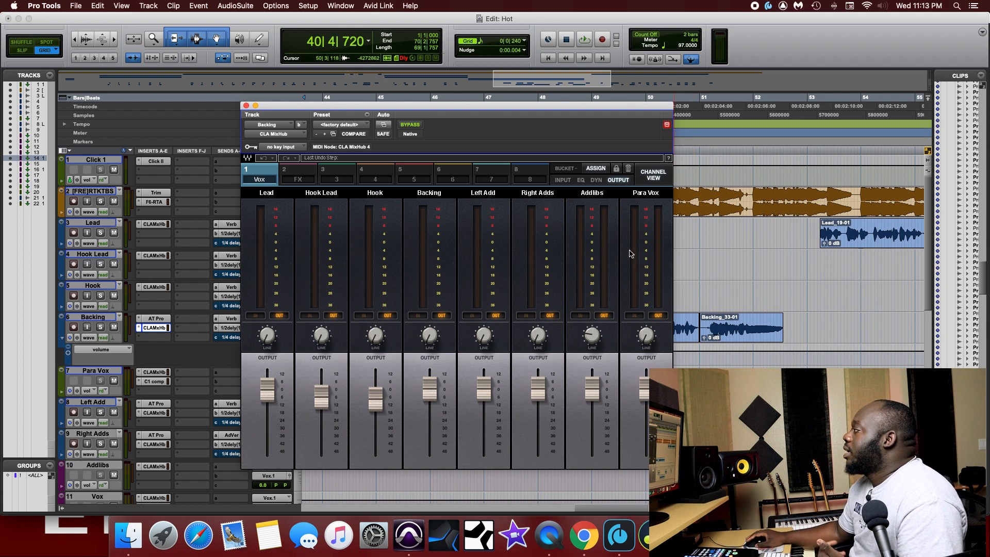
Step: Show the dynamics, EQ and input sections for all channels in the Vox bucket
click(597, 182)
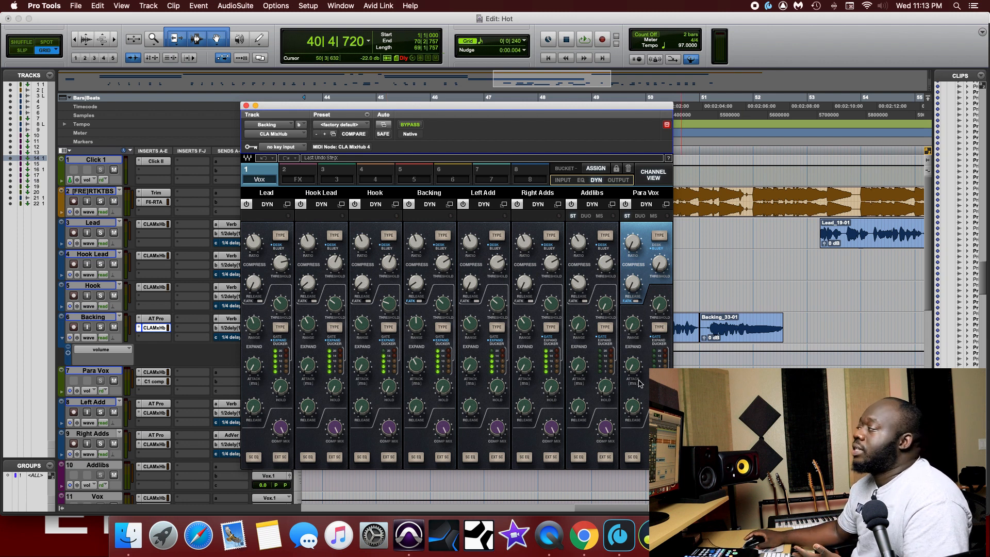
click(581, 180)
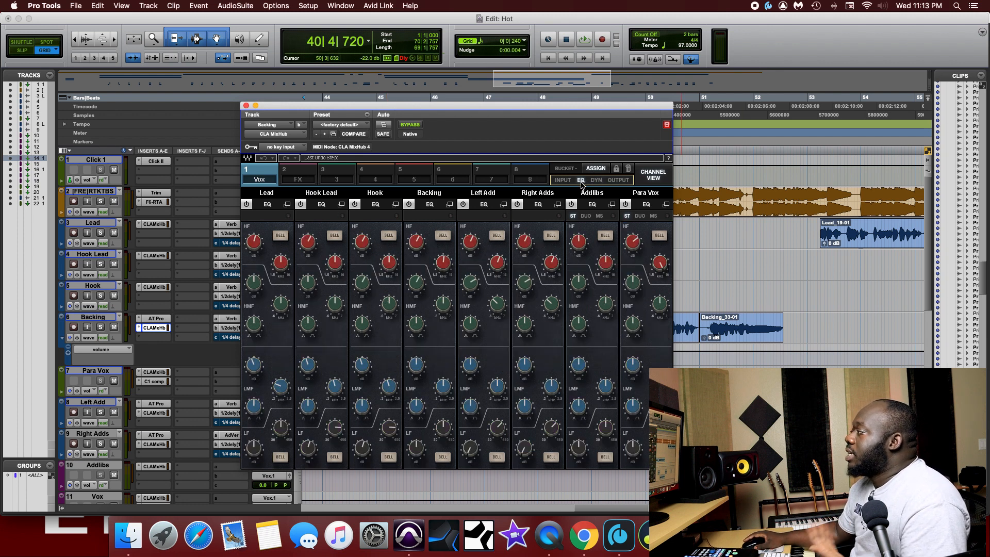
click(563, 180)
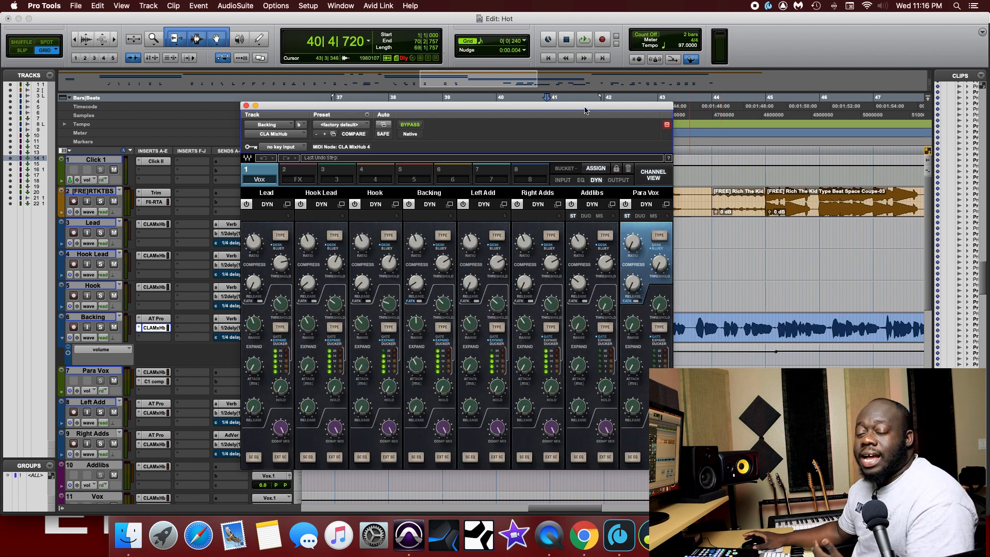
Step: Close the CLA MixHub window and bring up the Mix window
drag(579, 111, 500, 114)
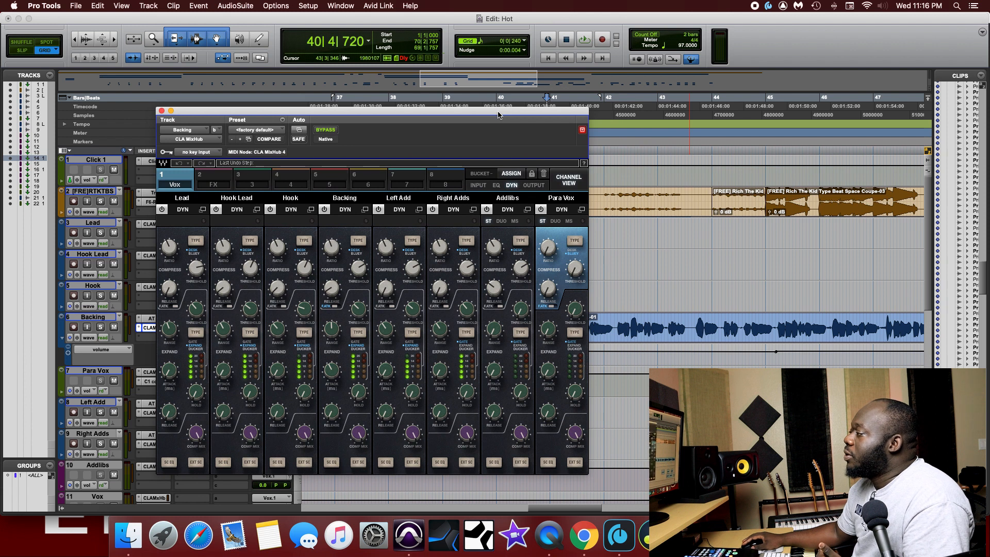
drag(500, 114, 569, 97)
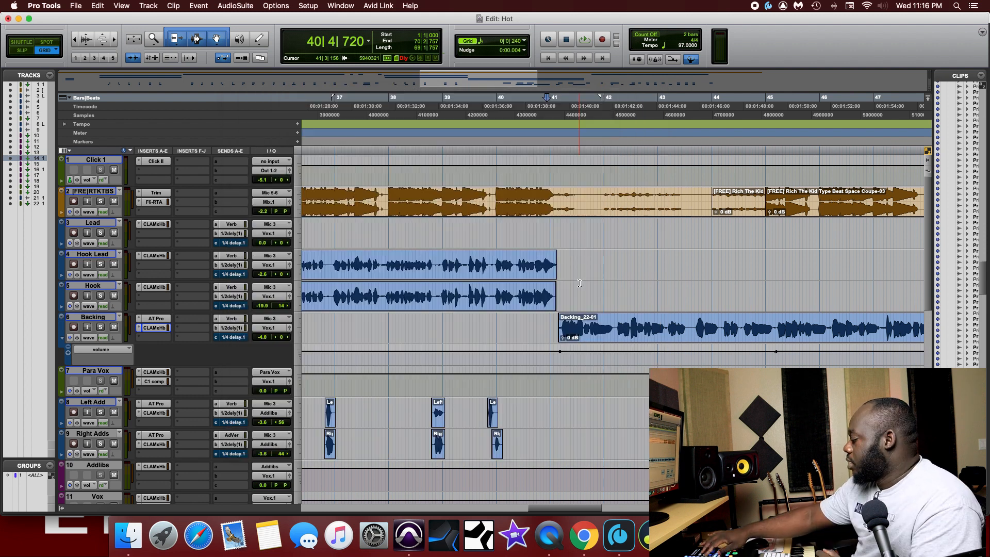
key(super+w)
key(super+equal)
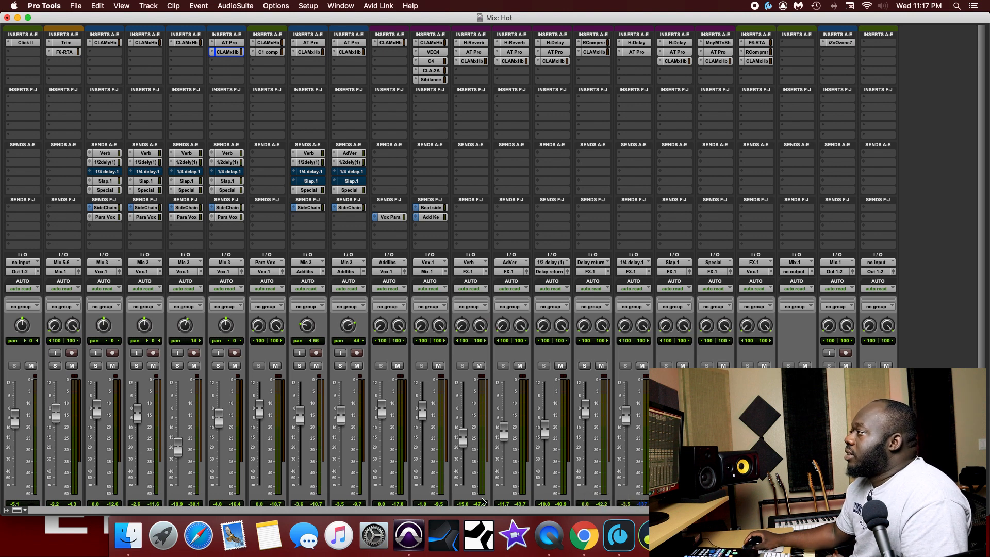
Step: Review the CLA MixHub inserts on Lead, Hook Lead and Hook, plus Auto-Tune Pro and CLA MixHub on Backing
click(105, 43)
click(148, 43)
click(186, 44)
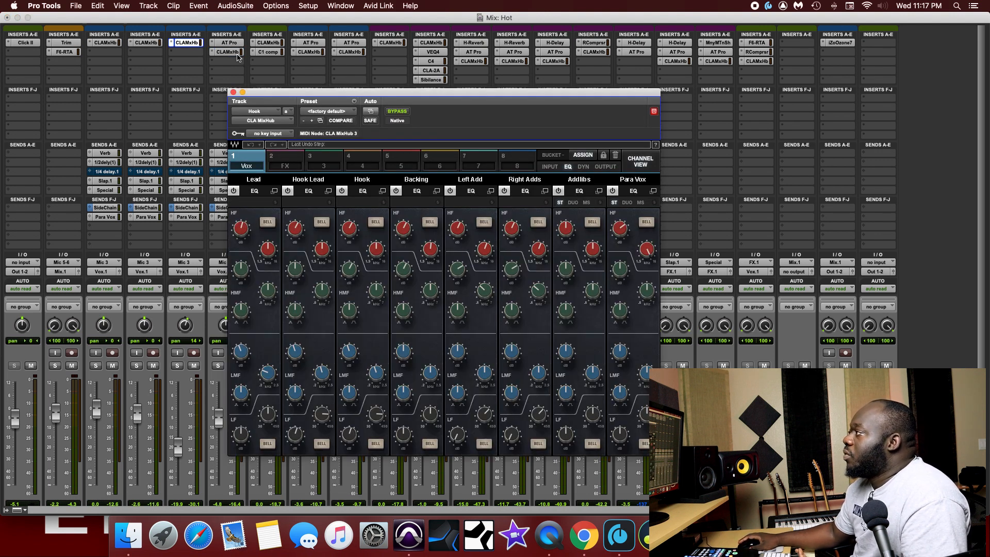
click(235, 48)
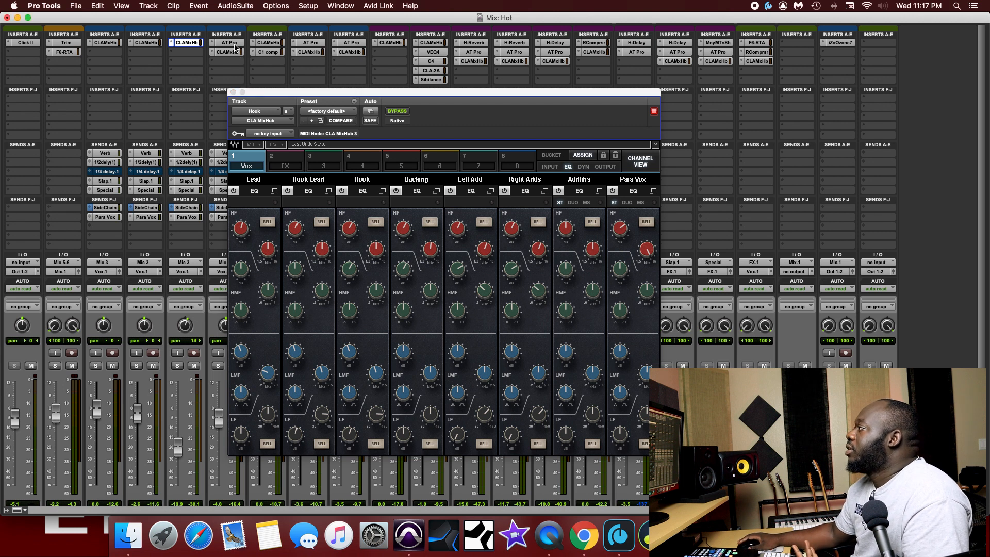
click(230, 44)
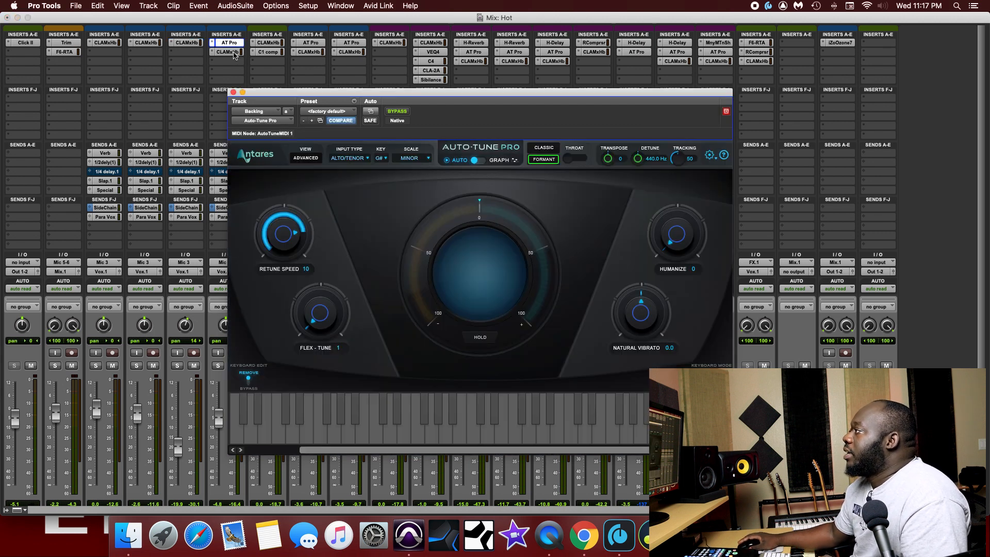
click(235, 52)
Step: Inspect the C1 compressor on the Para Vox track and Auto-Tune Pro on the Left Add track
click(268, 52)
drag(418, 104, 528, 220)
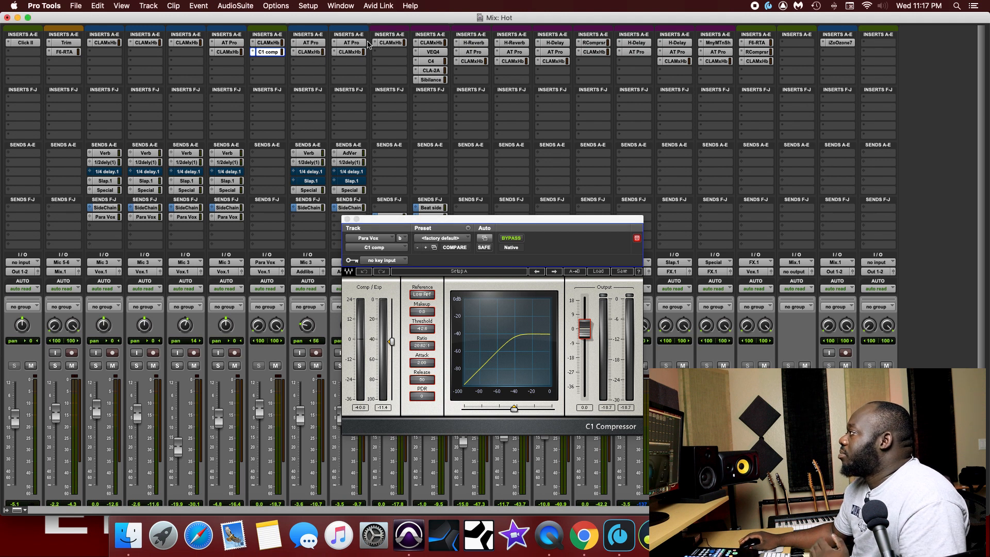
click(310, 43)
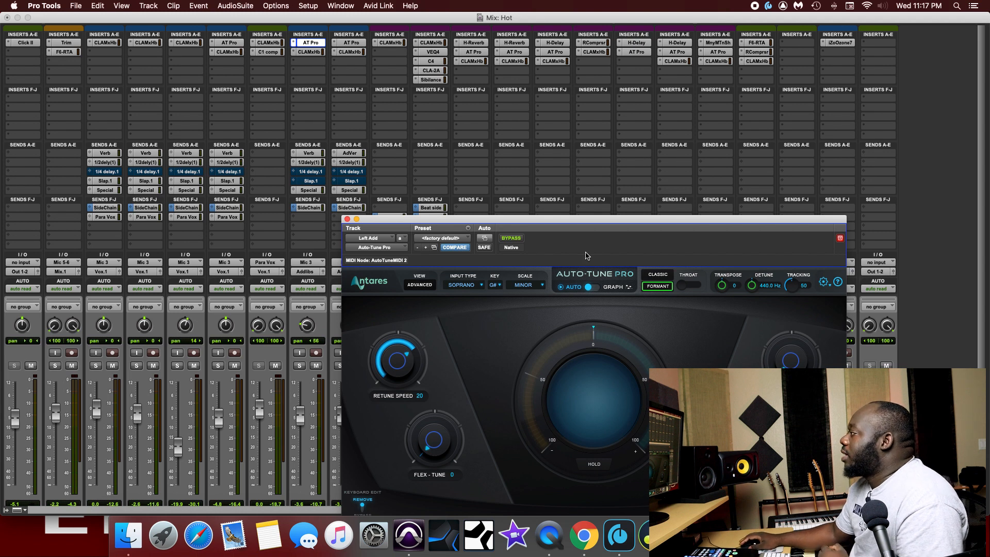
drag(585, 221, 642, 165)
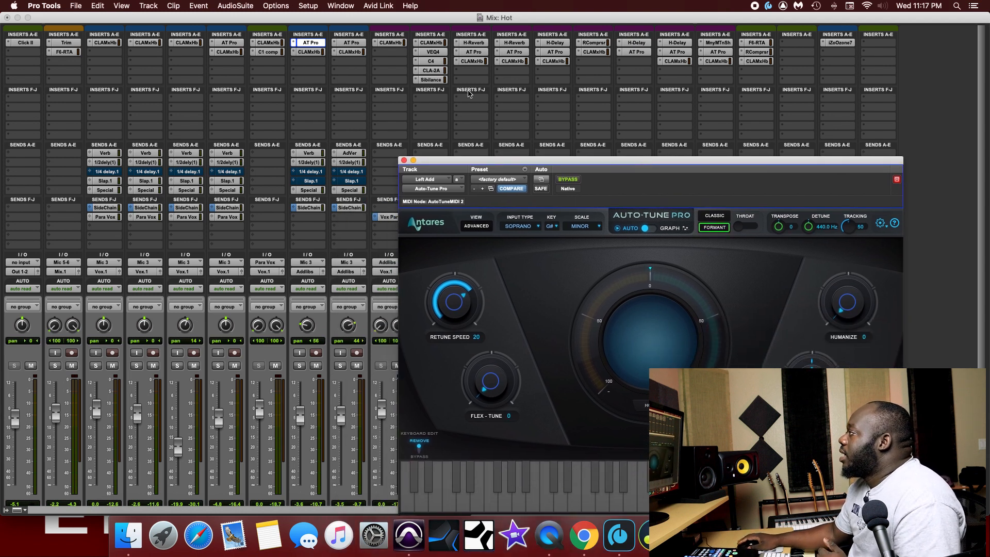
Step: Inspect the Vox bus insert chain in order: CLA MixHub, VEQ4, C4, CLA-2A and Sibilance
click(432, 43)
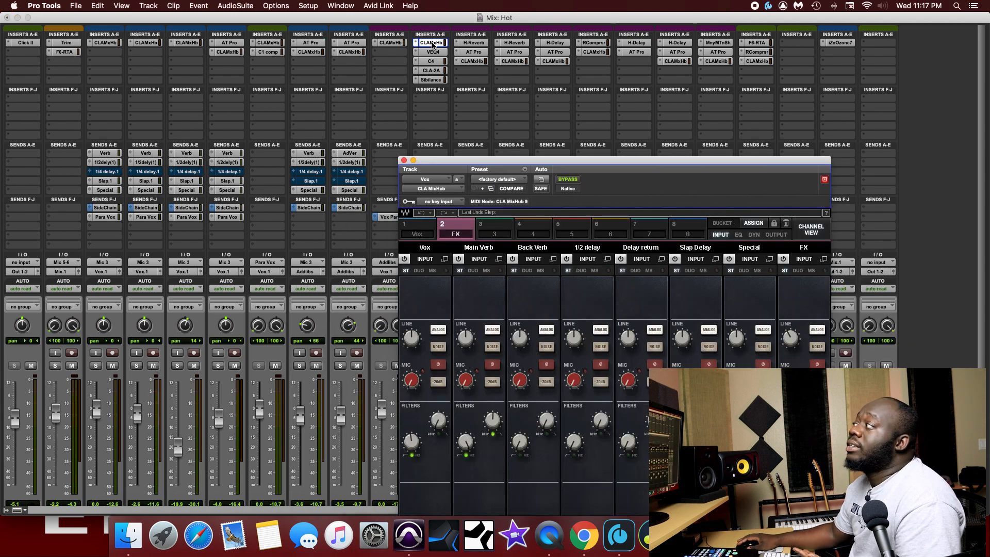
click(433, 53)
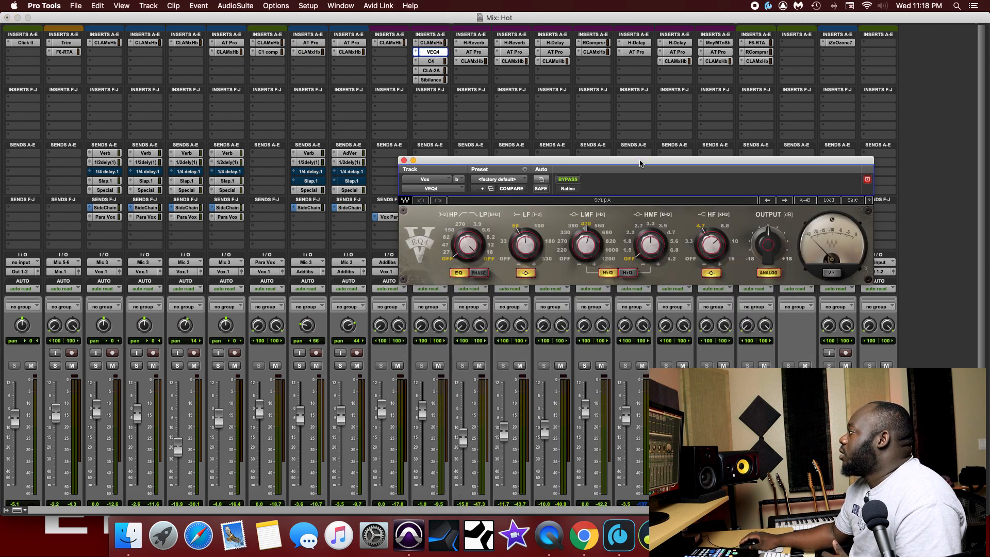
drag(639, 164, 604, 219)
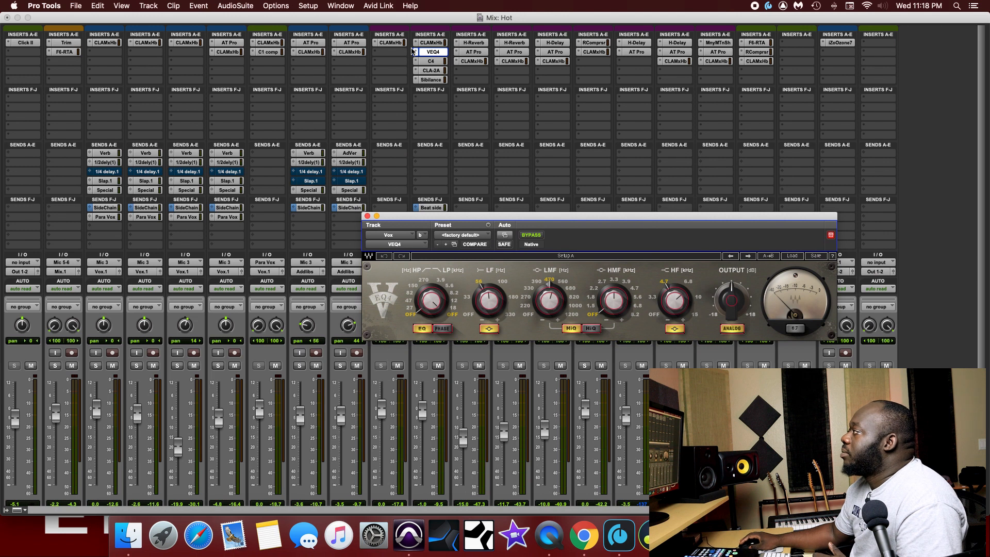
click(431, 61)
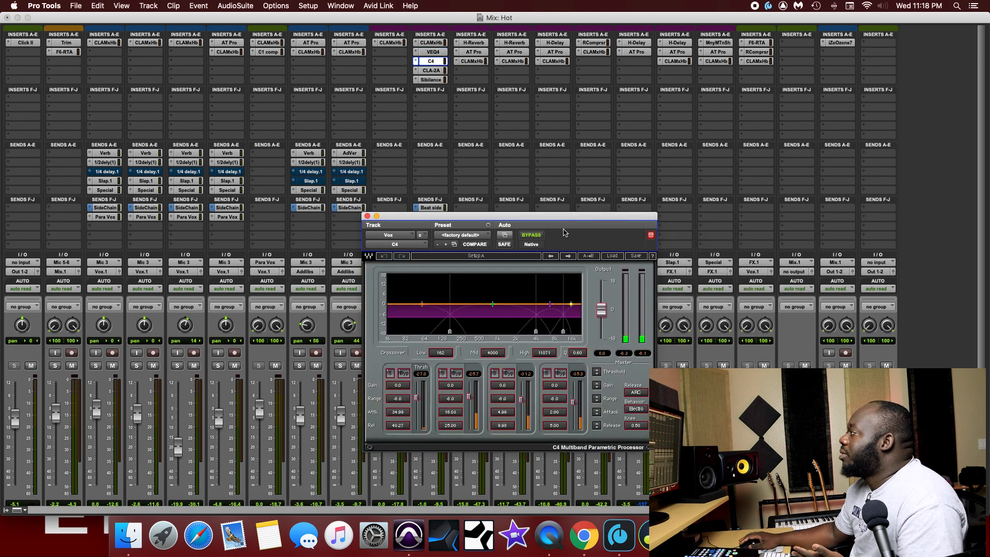
click(432, 74)
click(432, 72)
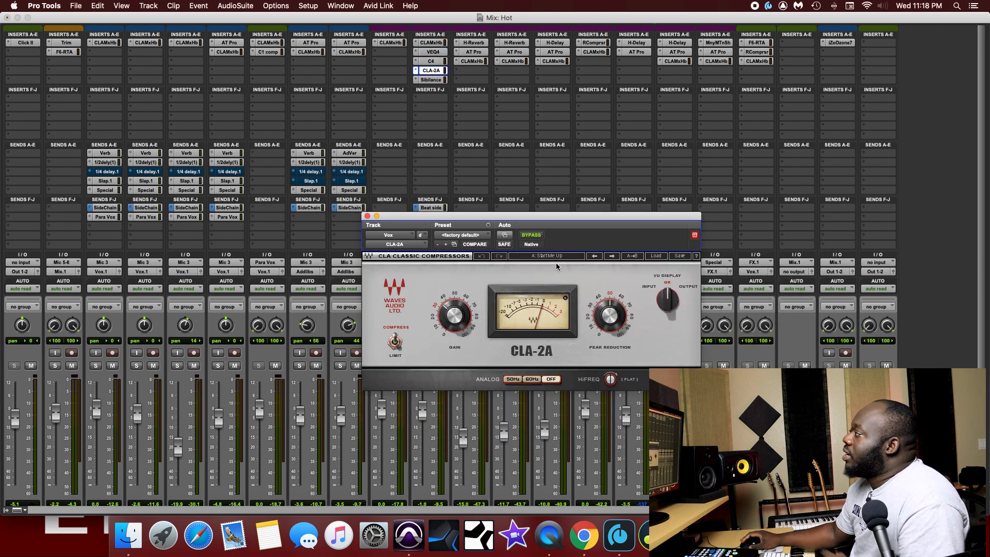
click(430, 79)
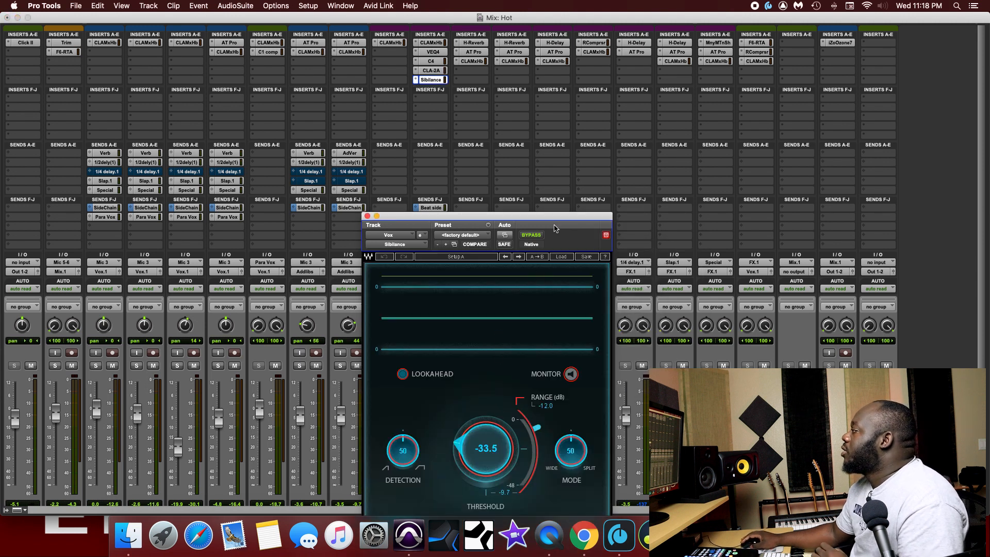
drag(560, 218, 574, 195)
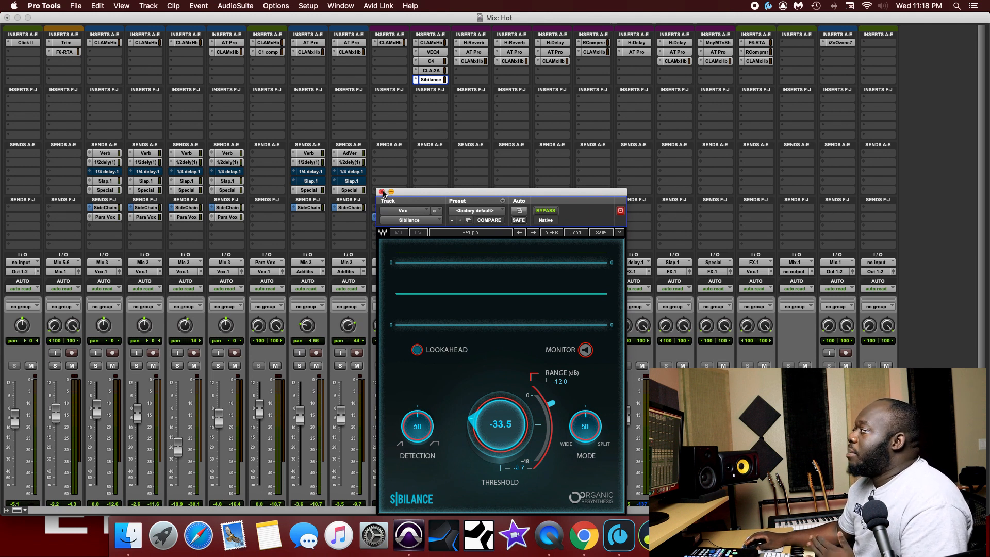
Step: Open the CLA MixHub on the Addlibs track, move it clear of the inserts and keep its window open
click(387, 45)
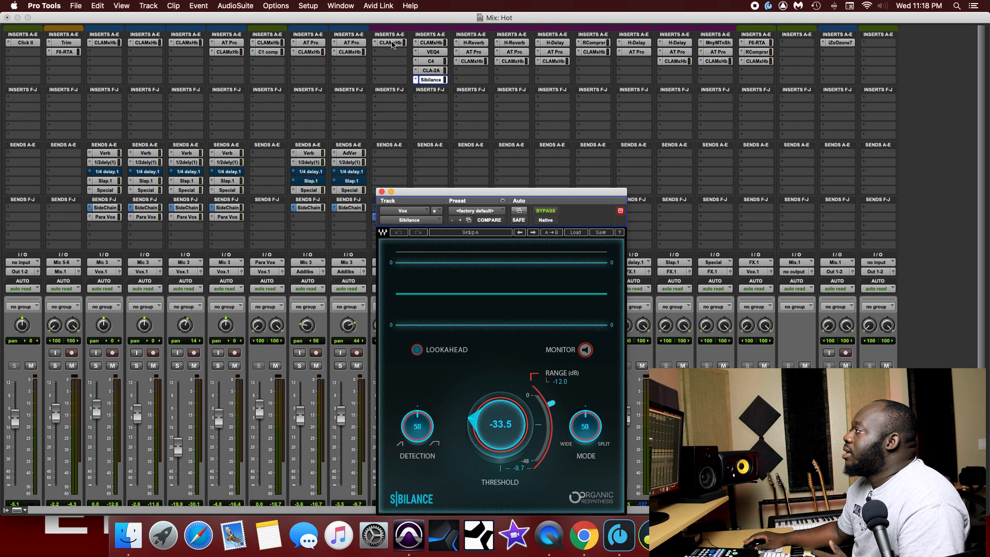
drag(601, 194, 541, 77)
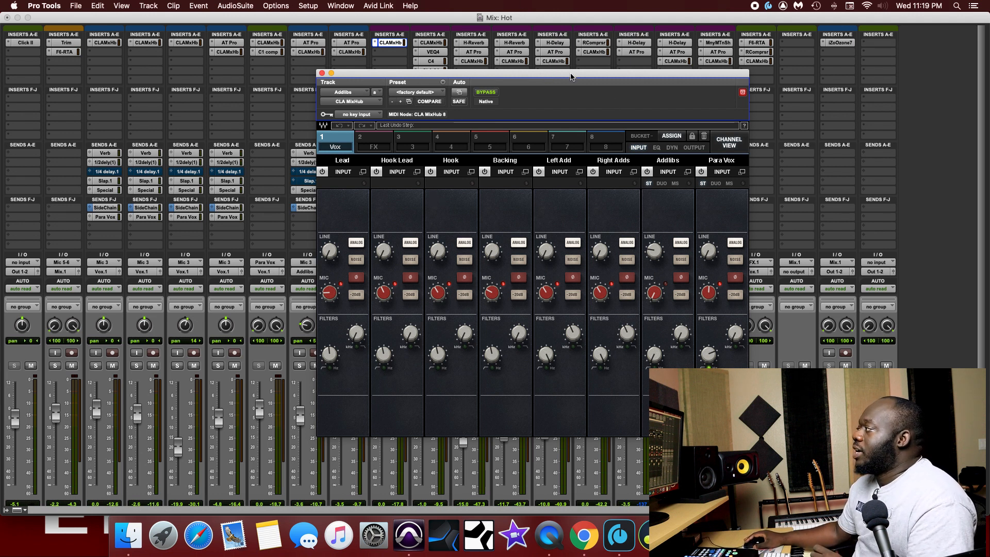
drag(571, 76, 520, 58)
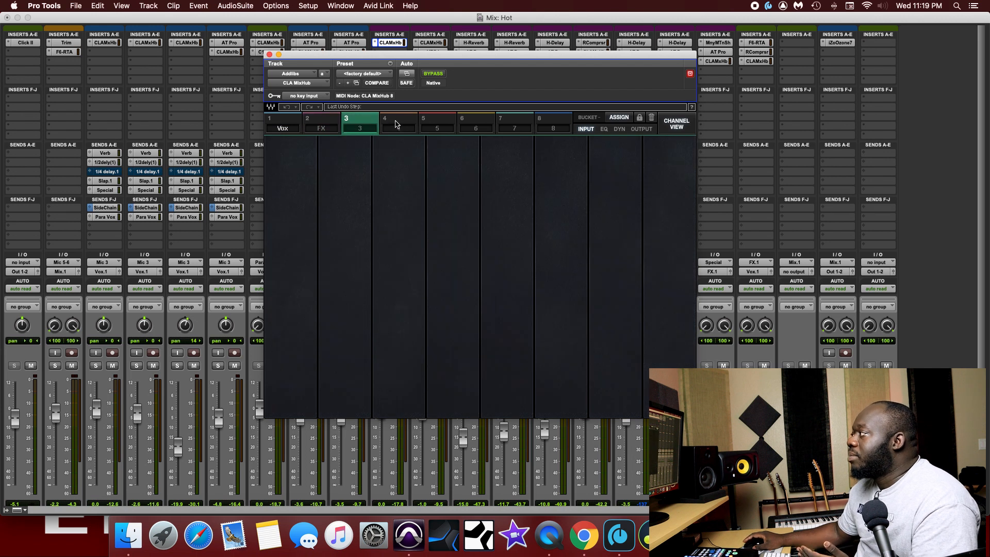
drag(525, 56, 821, 120)
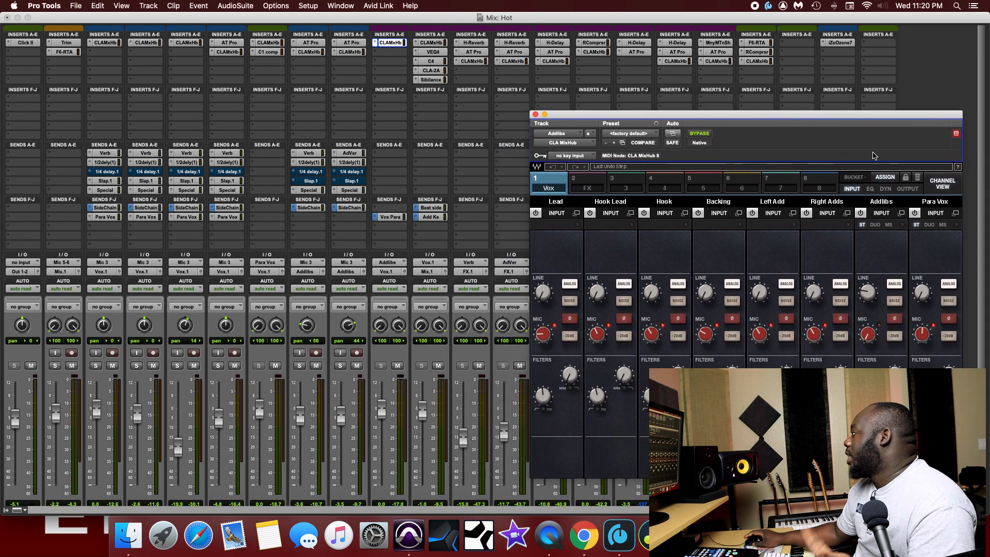
click(956, 133)
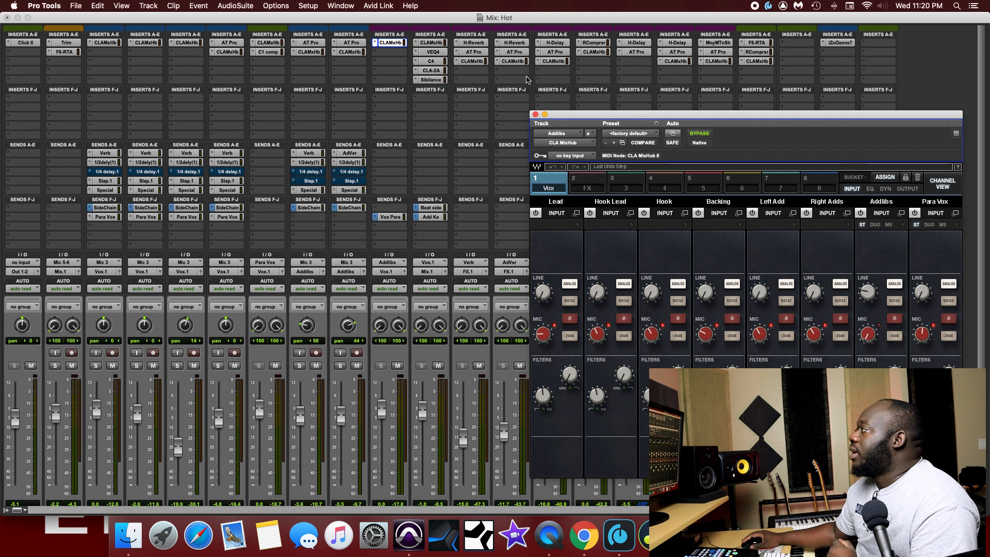
Step: Open the Right Adds CLA MixHub alongside in bucket view, keep it open, and show the FX bucket's EQ in the Addlibs window
click(351, 53)
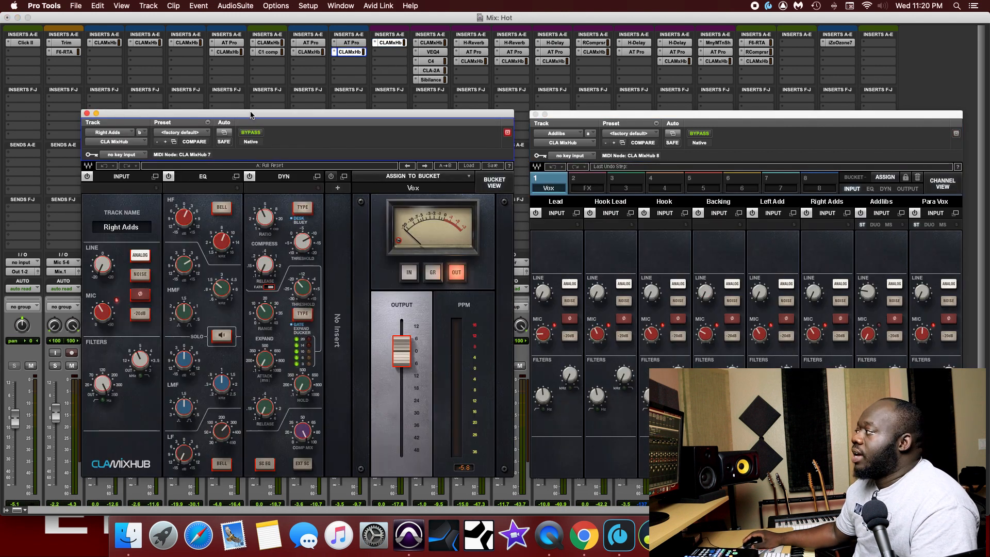
click(508, 133)
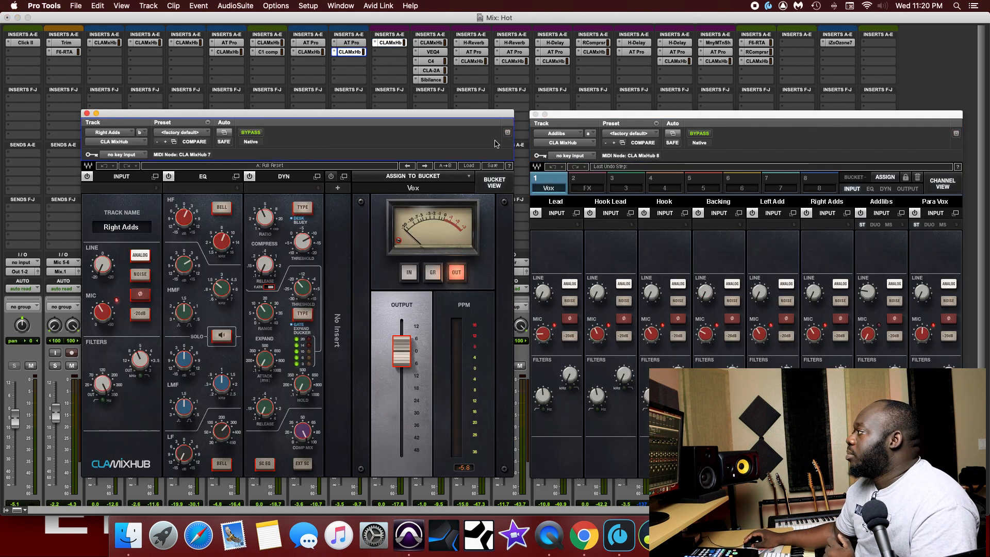
click(503, 185)
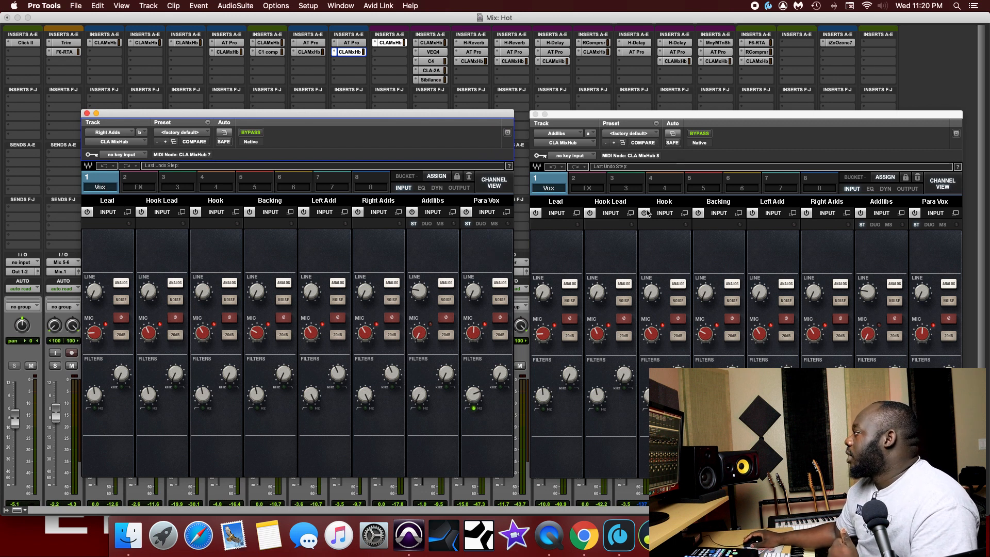
click(598, 185)
click(872, 188)
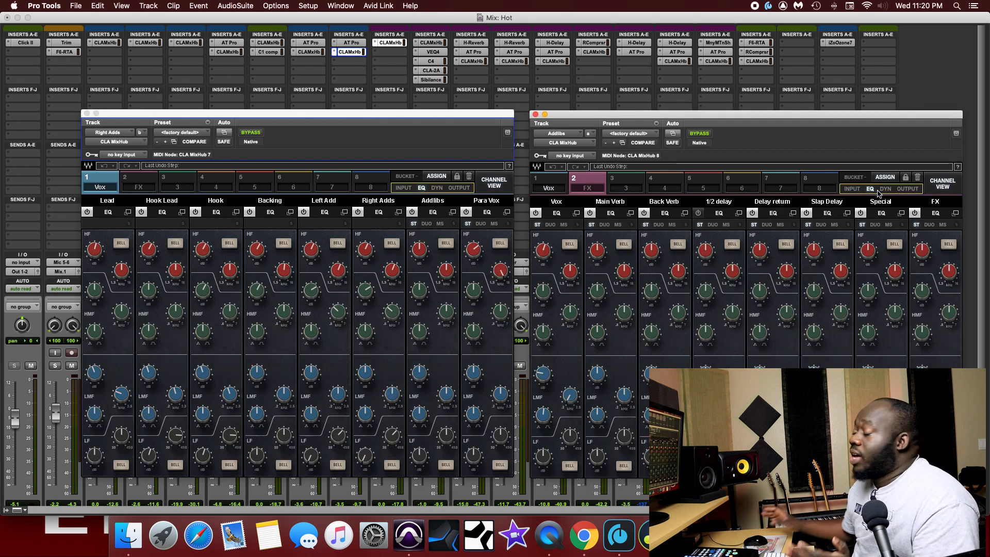